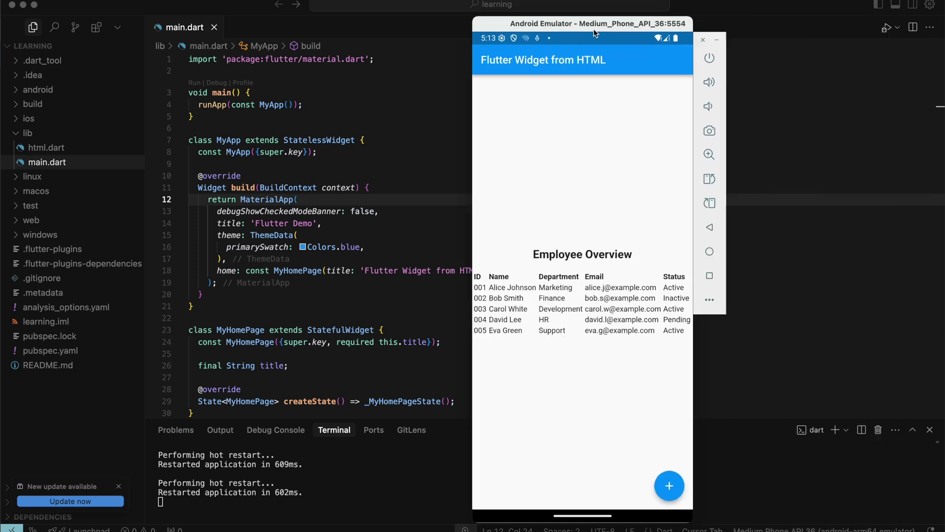
- Bring the emulator beside the code to view the Employee Overview table, then move it back right
drag(799, 32, 494, 24)
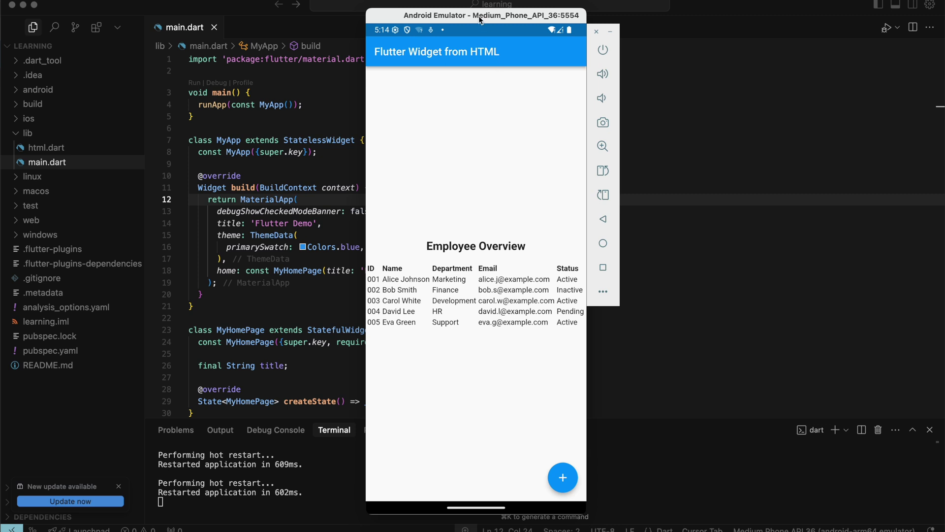
drag(478, 16, 807, 22)
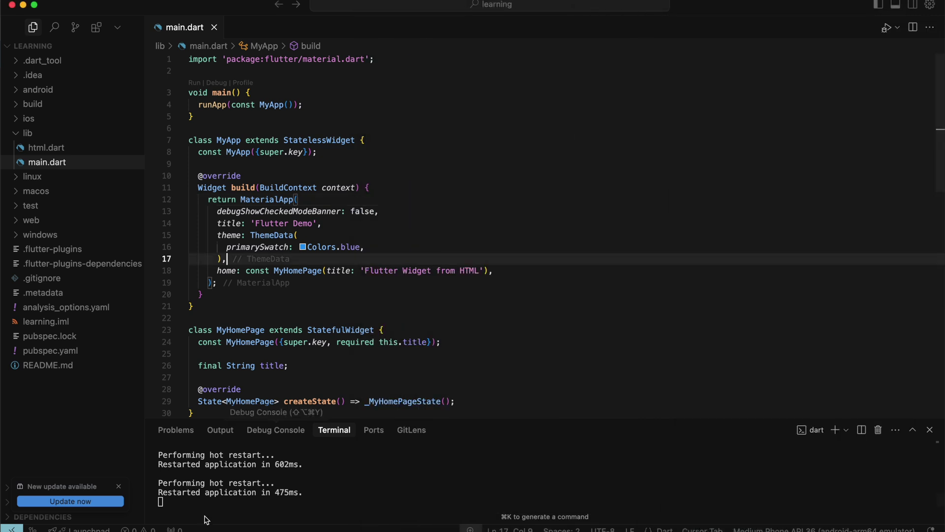
- Review the flutter_widget_from_html package page on pub.dev and go to its Installing instructions
key(super+Tab)
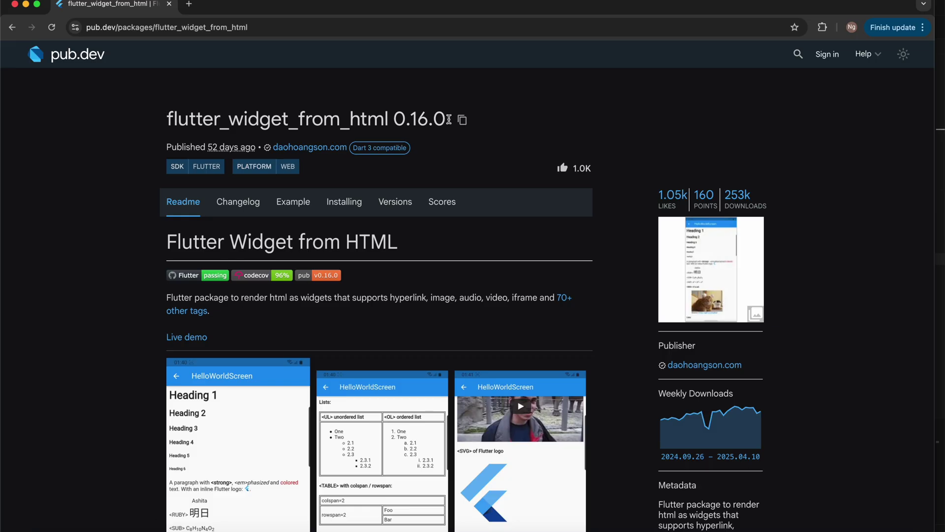
drag(446, 120, 161, 134)
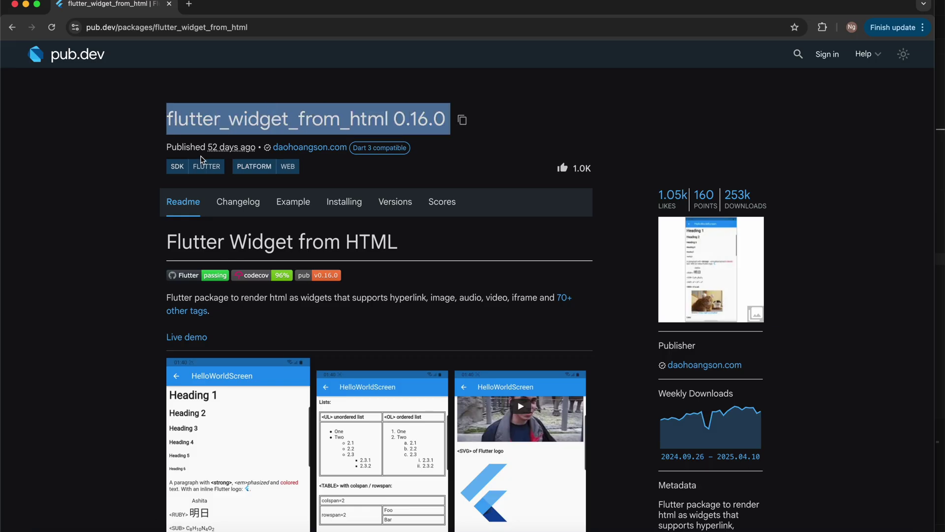
click(143, 177)
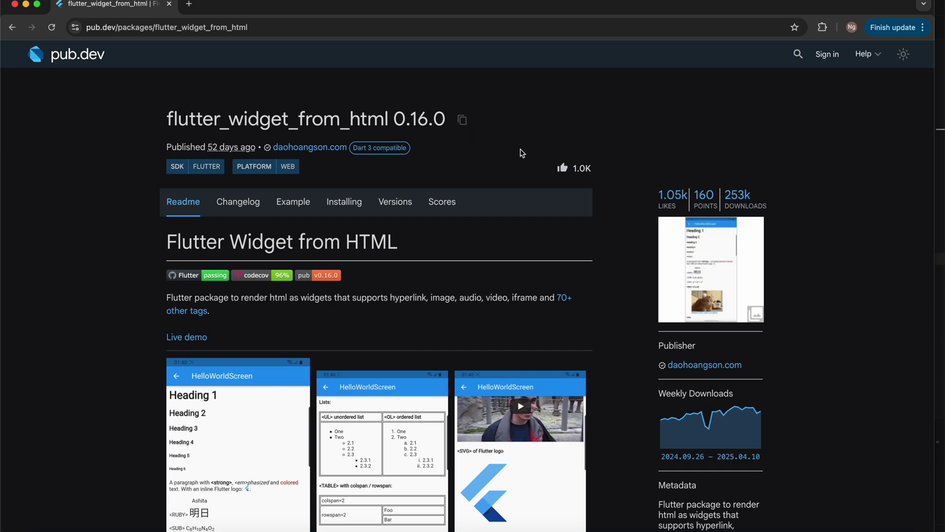
click(344, 201)
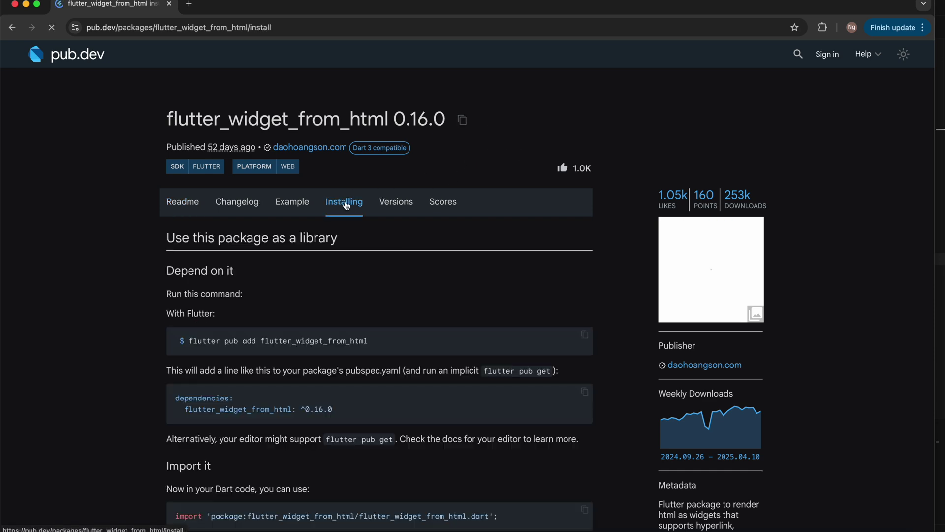
scroll(316, 411, down, 3)
drag(338, 301, 182, 300)
- Select the dependency line flutter_widget_from_html: ^0.16.0 and return to the editor
click(181, 301)
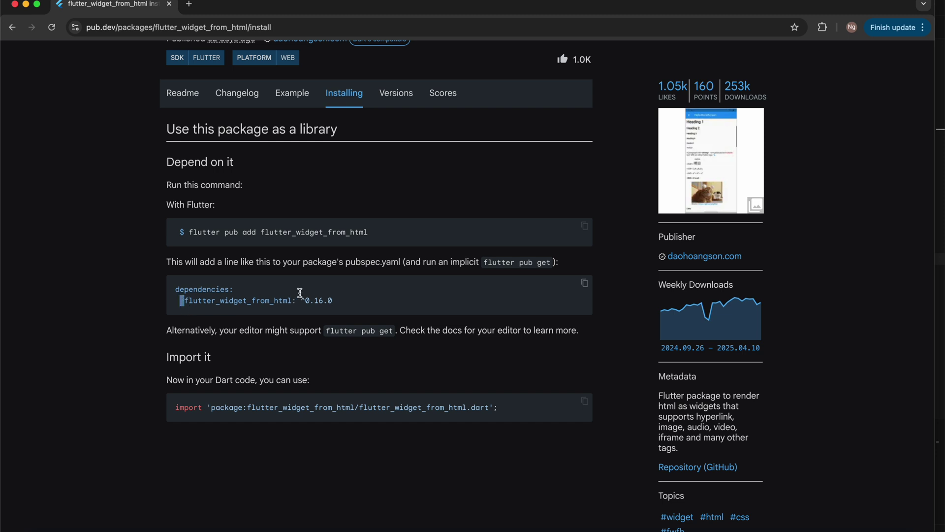
drag(333, 301, 185, 302)
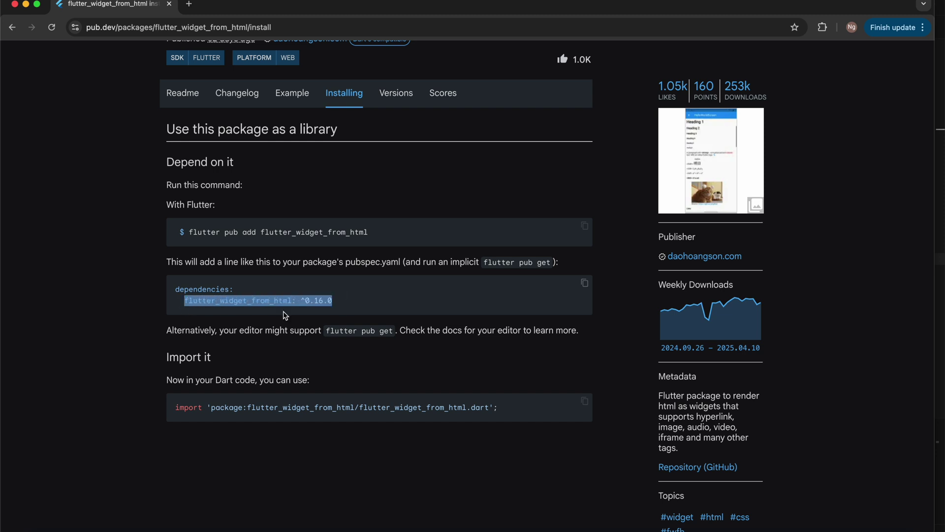
click(403, 309)
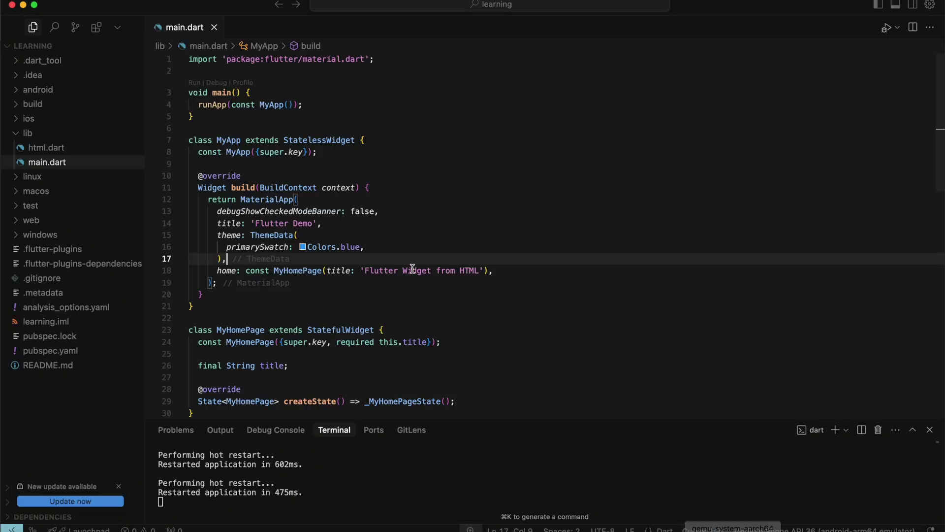
- Open pubspec.yaml via the quick finder and check flutter_widget_from_html: ^0.14.11 under dependencies
key(super+p)
text(pubspec)
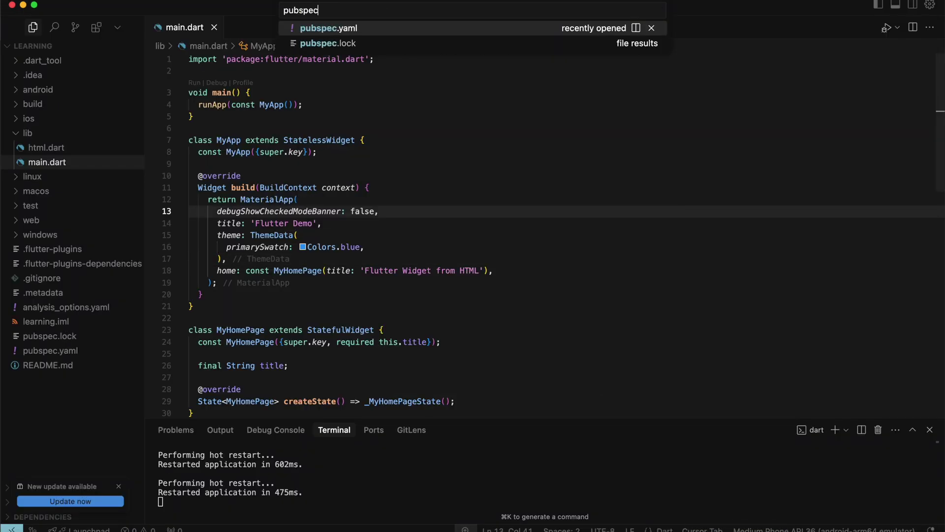
key(Return)
scroll(383, 227, down, 3)
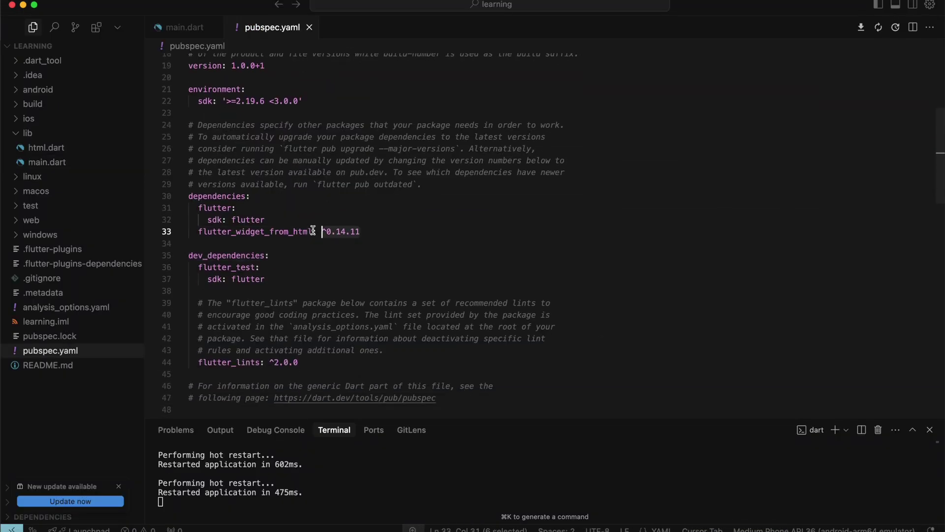
drag(361, 232, 198, 231)
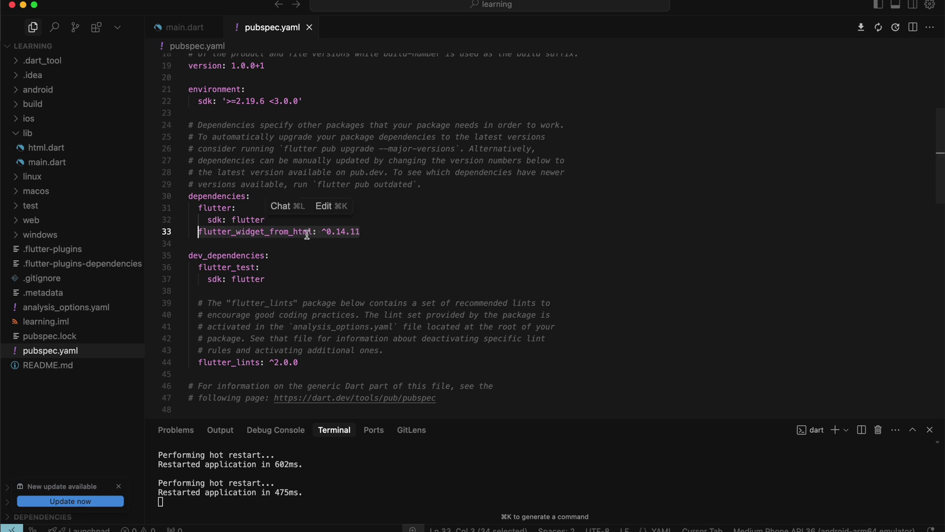
click(388, 231)
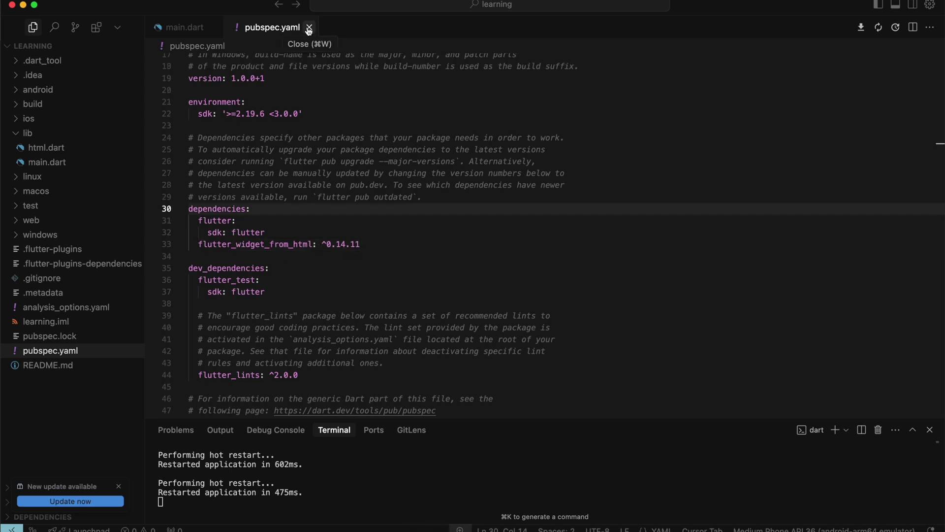
click(309, 27)
- Open html.dart, look over its commented-out employee table HTML and go to the first line
click(46, 146)
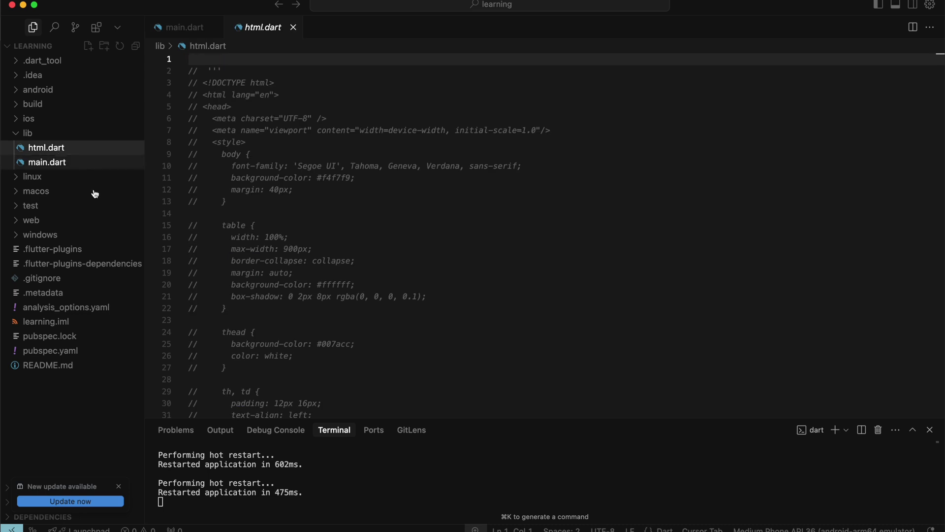
click(238, 237)
scroll(238, 237, down, 10)
scroll(239, 235, down, 5)
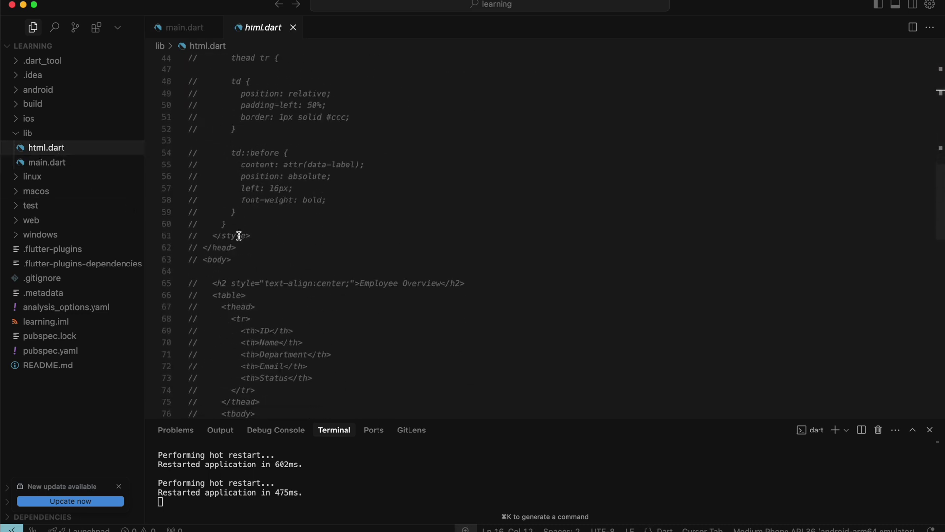
scroll(238, 235, down, 5)
scroll(238, 234, down, 4)
scroll(238, 235, down, 4)
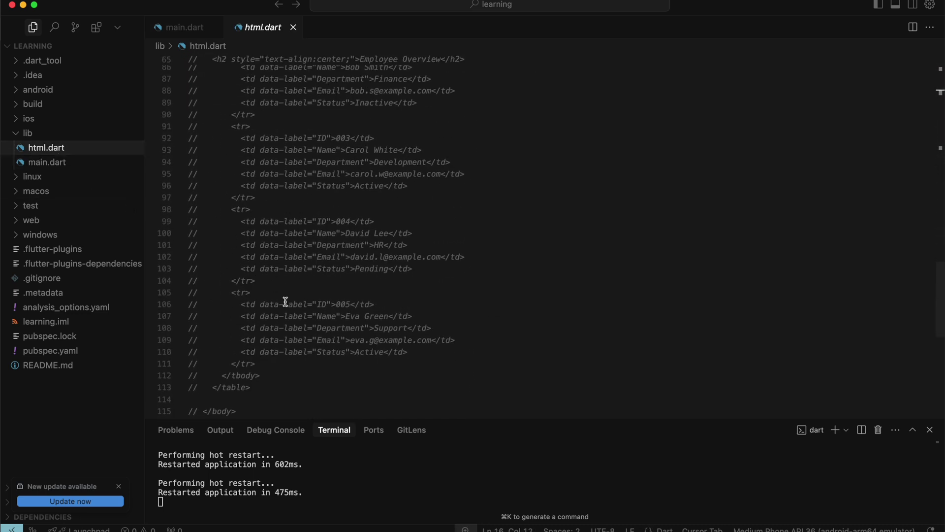
scroll(285, 301, down, 3)
mouse_move(251, 398)
mouse_down()
mouse_move(211, 47)
mouse_move(199, 164)
mouse_up()
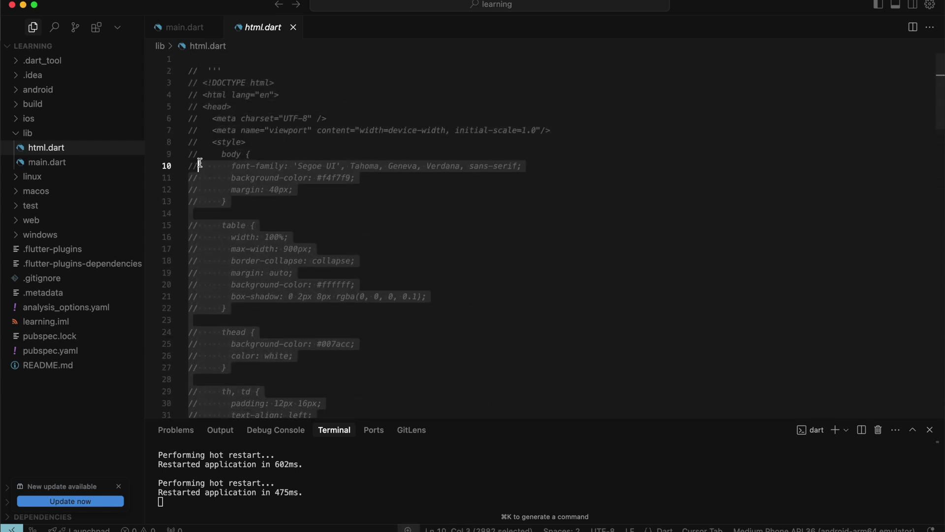
drag(199, 164, 191, 70)
click(191, 59)
- Declare a Widget html as HtmlWidget() at the top, importing material.dart and flutter_widget_from_html
key(Return)
key(Return)
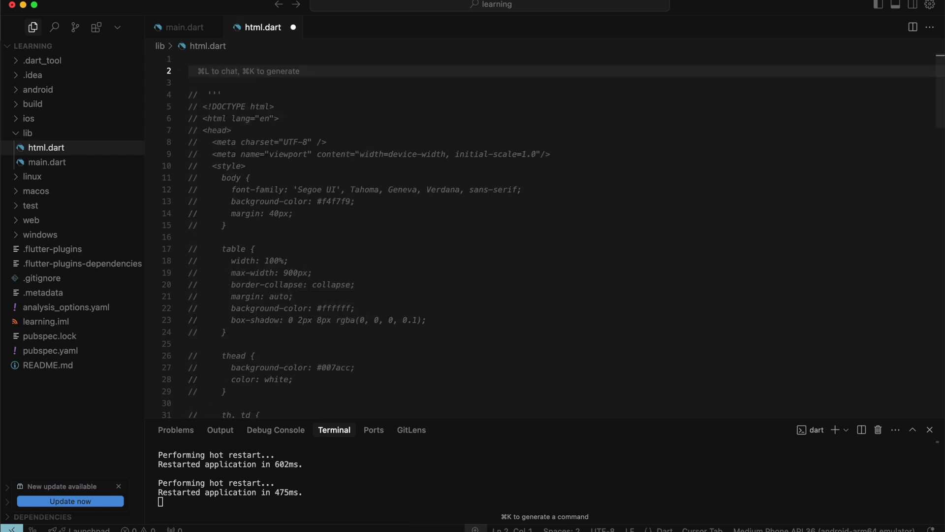
text(Widget html = Html)
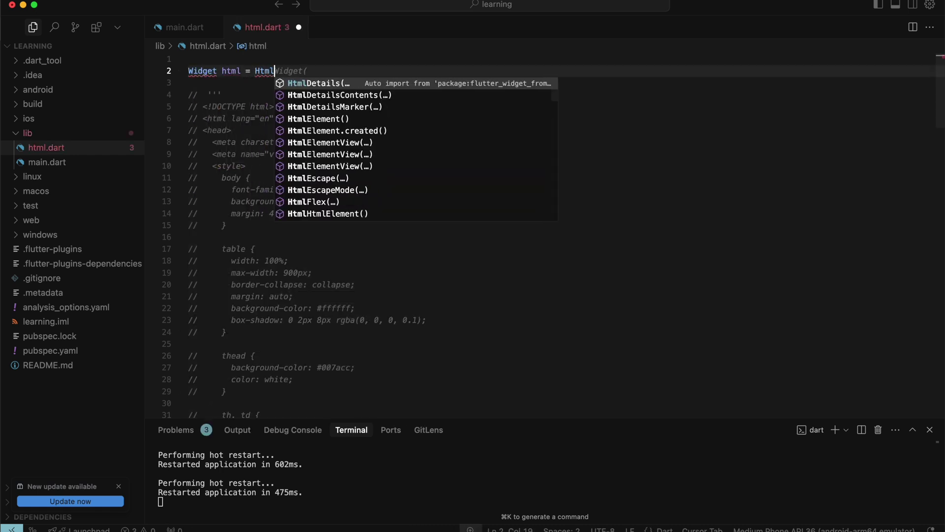
text(W)
key(Tab)
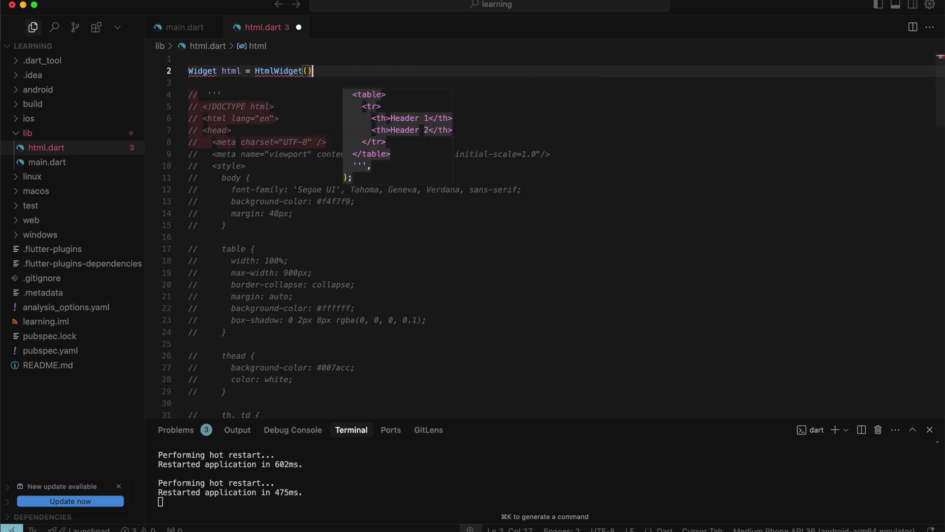
text();)
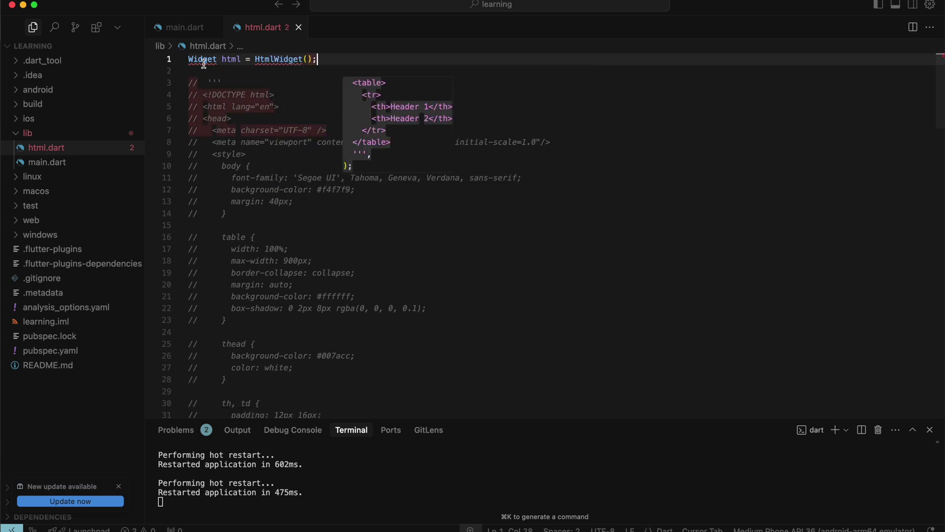
click(297, 146)
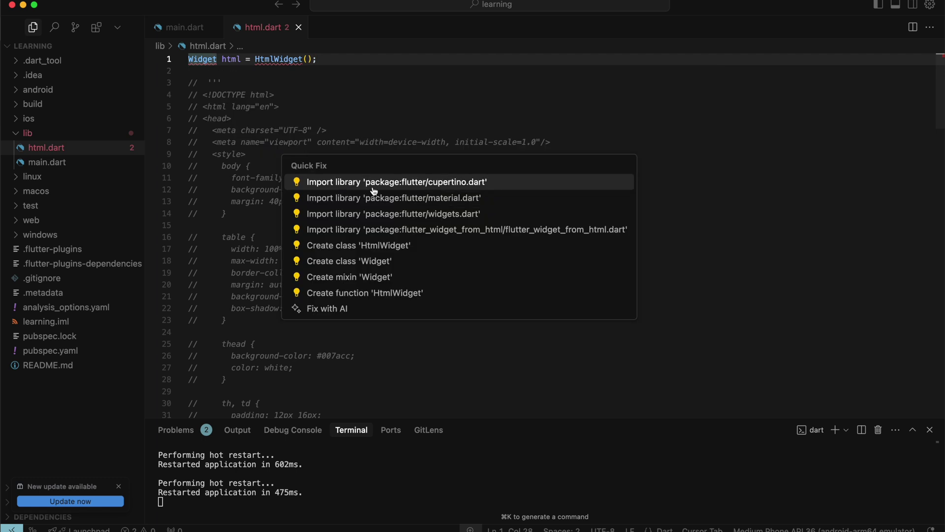
click(355, 195)
drag(320, 82, 255, 82)
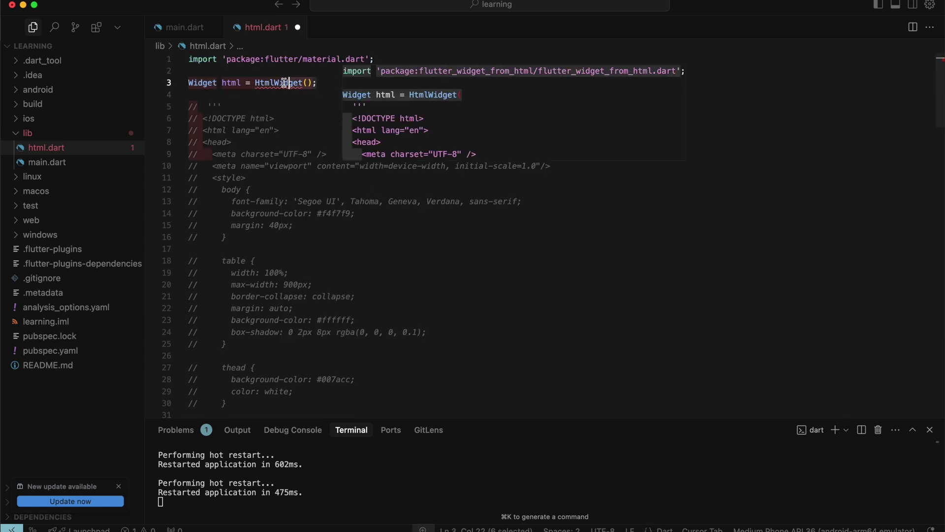
click(282, 106)
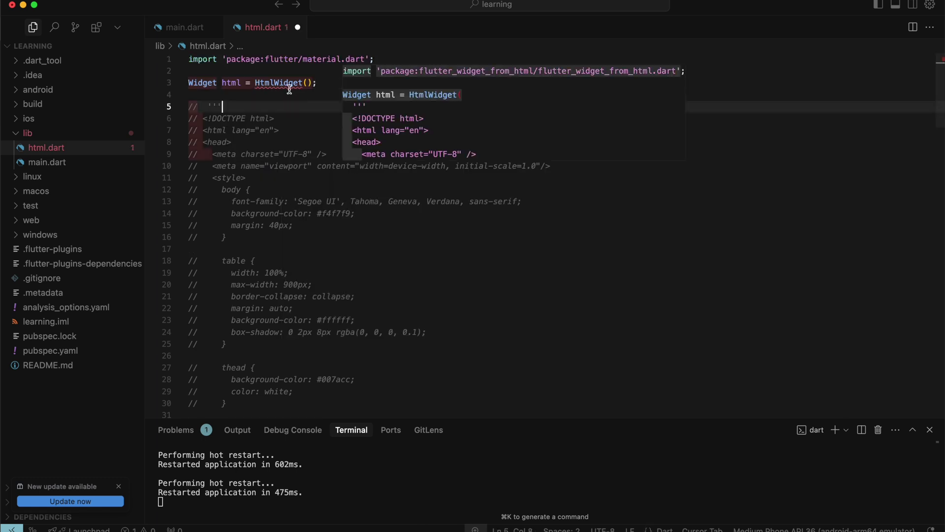
click(398, 171)
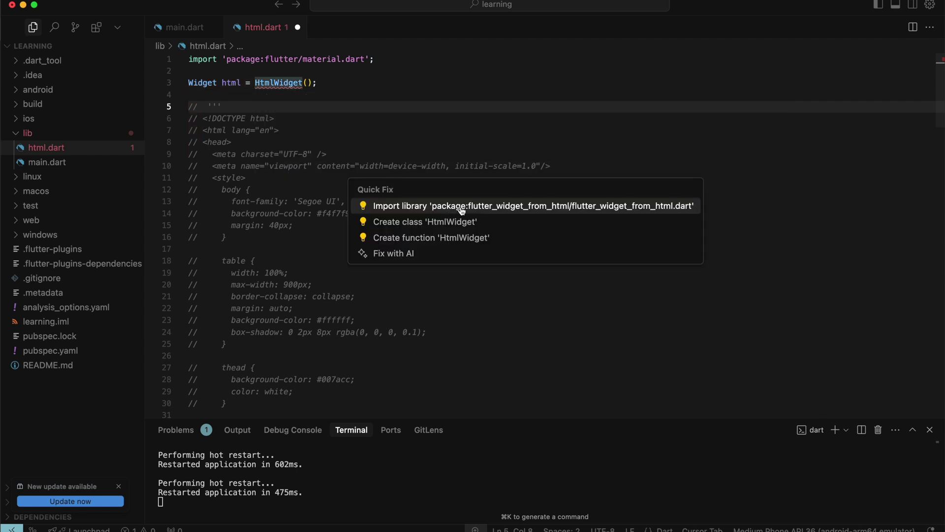
click(526, 208)
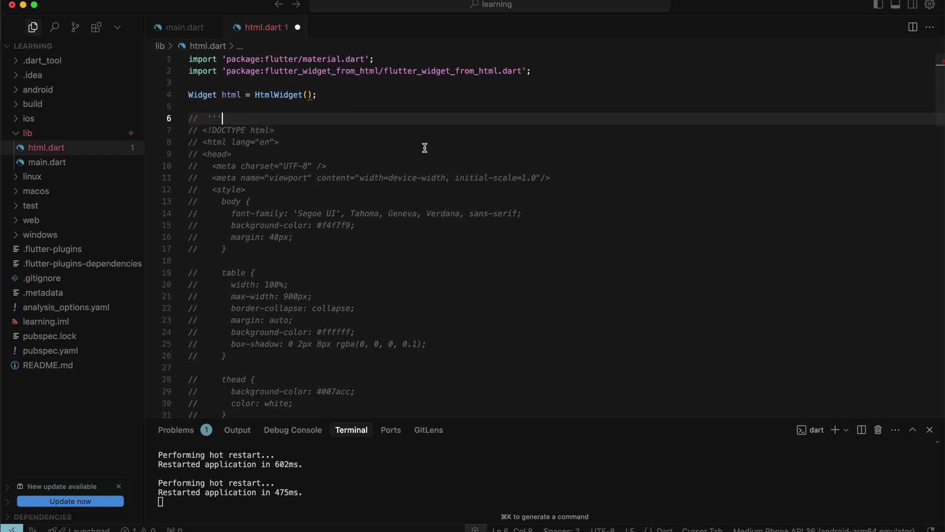
- Uncomment the employee-table HTML string and move it inside the HtmlWidget parentheses, then save
click(279, 142)
scroll(244, 296, down, 15)
drag(244, 303, 178, 71)
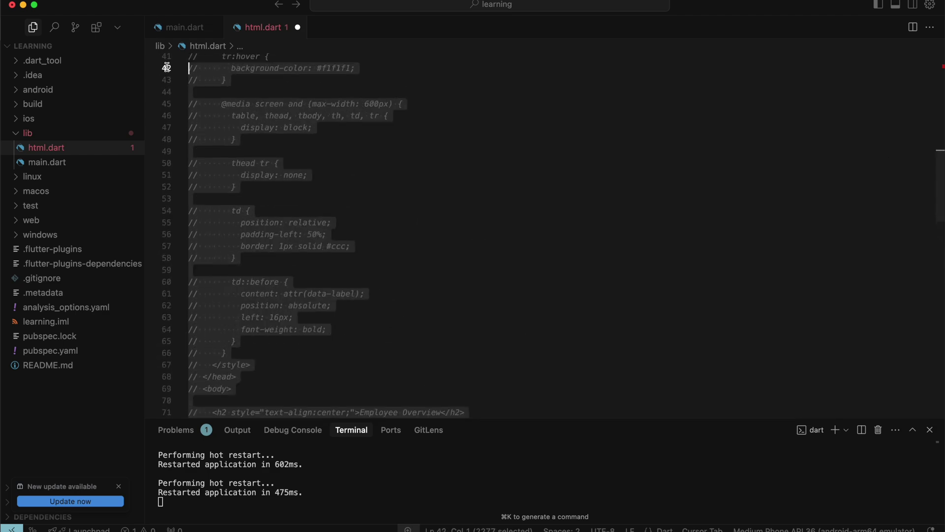
shift+click(189, 141)
key(super+slash)
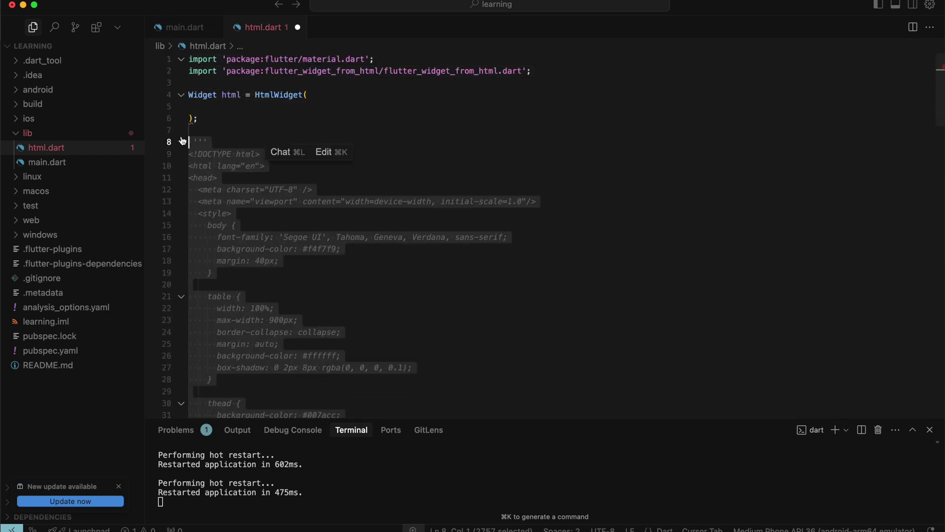
key(super+x)
click(273, 106)
key(super+v)
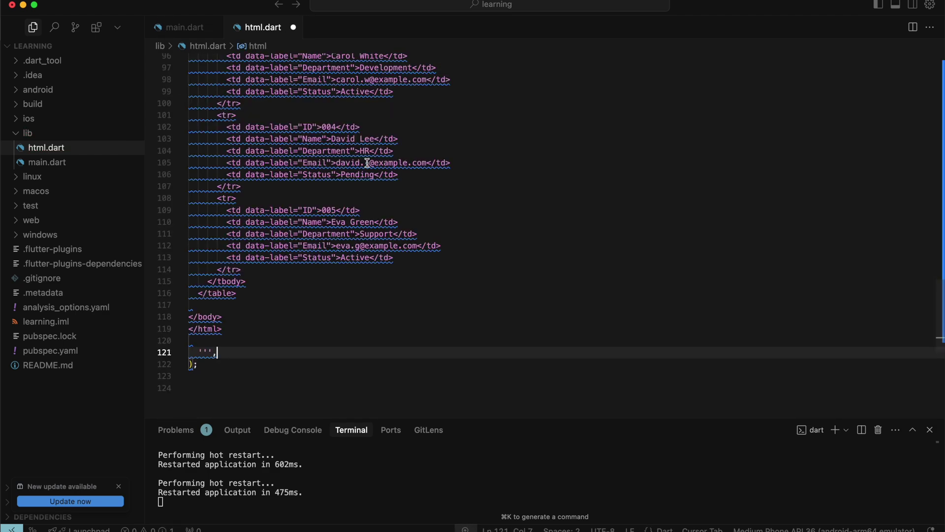
key(super+s)
scroll(412, 181, up, 15)
- Make the html HtmlWidget declaration const via Quick Fix and save html.dart
click(258, 95)
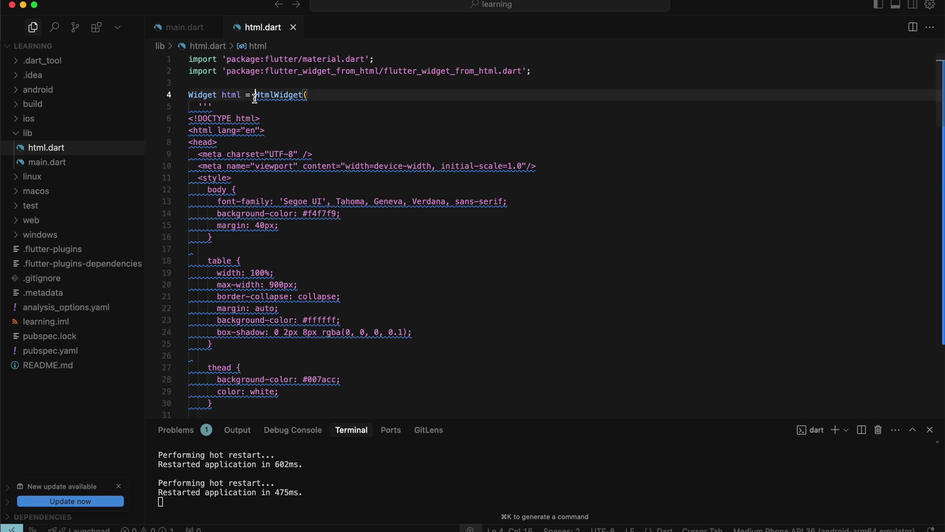
key(super+period)
key(Return)
key(super+s)
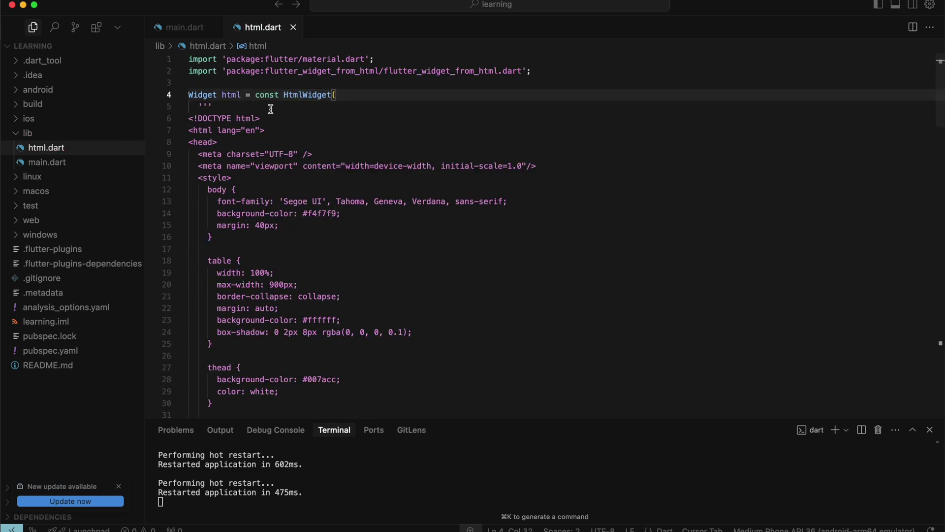
drag(243, 95, 185, 94)
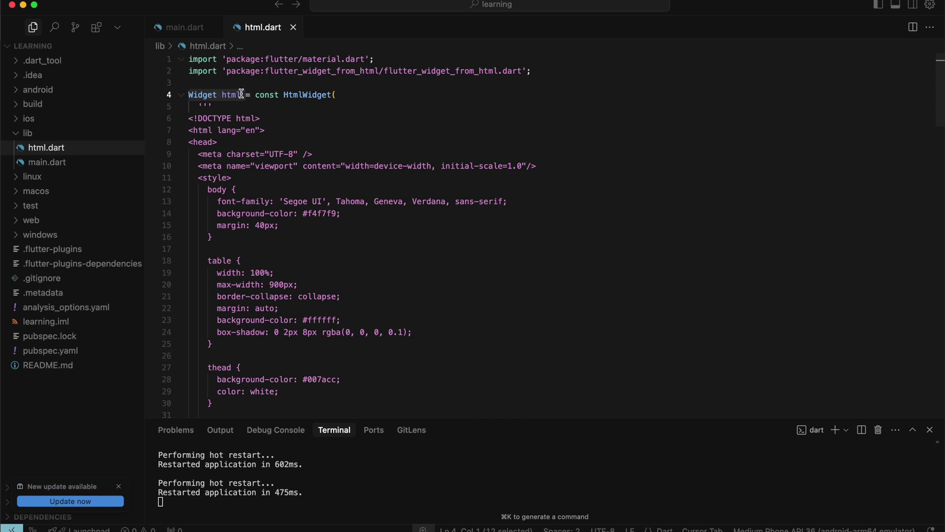
click(257, 107)
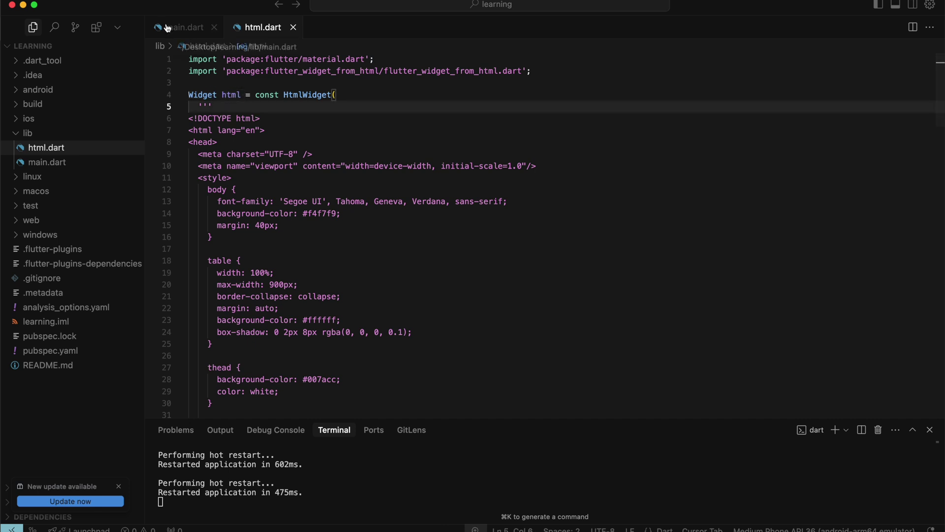
click(185, 26)
scroll(366, 282, down, 5)
scroll(366, 283, down, 5)
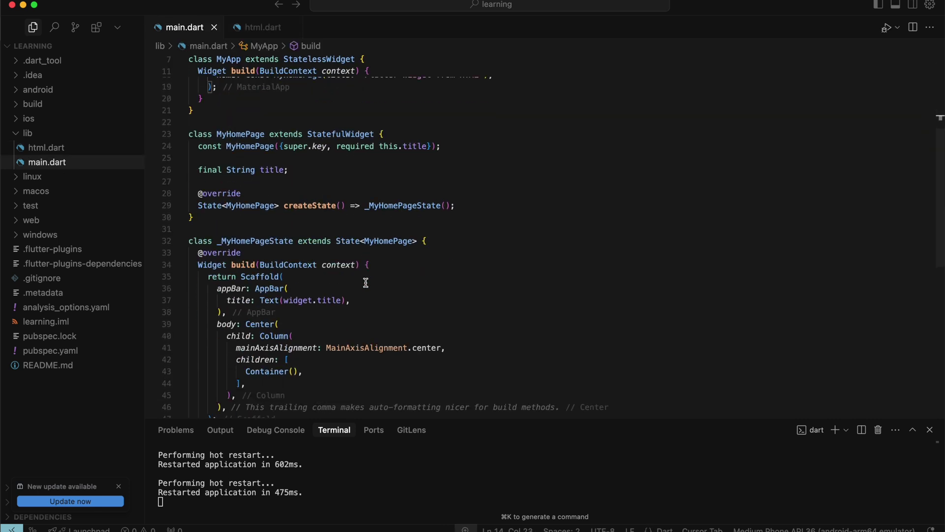
scroll(366, 283, down, 3)
- Give the empty Container in main.dart a child: html and save
click(297, 261)
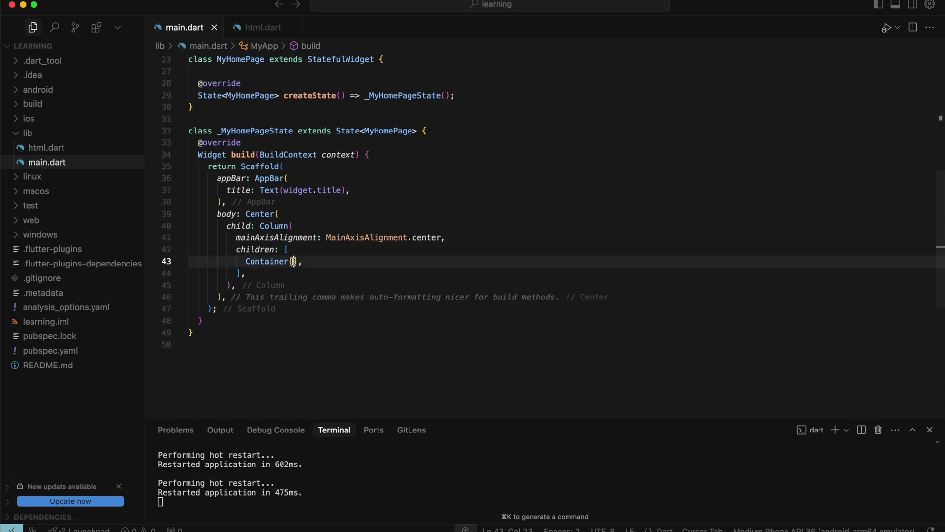
key(Return)
scroll(325, 273, down, 1)
text(child Html)
key(BackSpace)
key(BackSpace)
key(BackSpace)
text(: html)
key(Escape)
key(super+s)
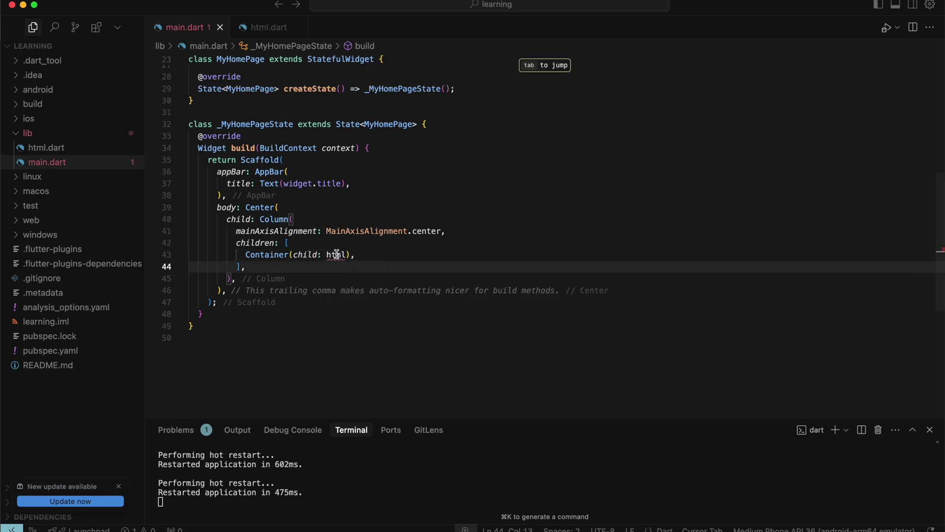
- Import html.dart via Quick Fix to resolve html and save main.dart
mouse_move(336, 254)
click(437, 242)
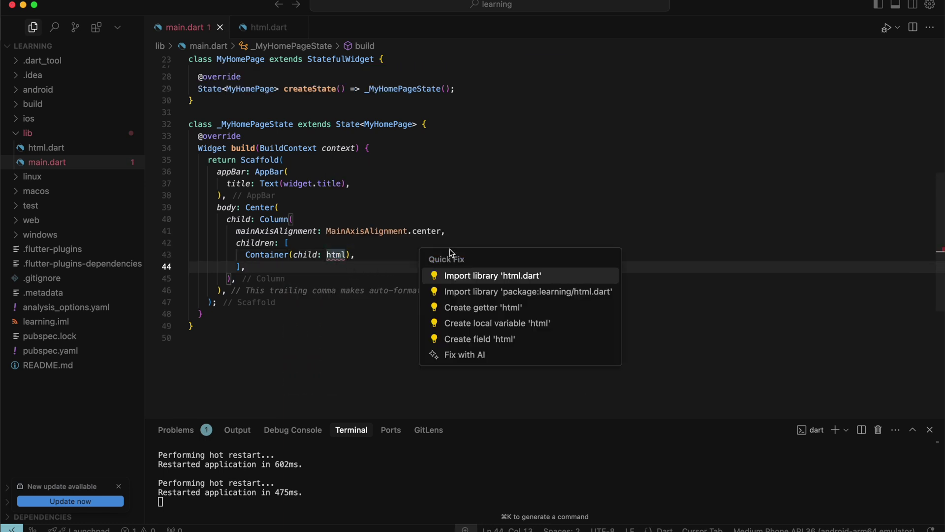
click(493, 276)
key(super+s)
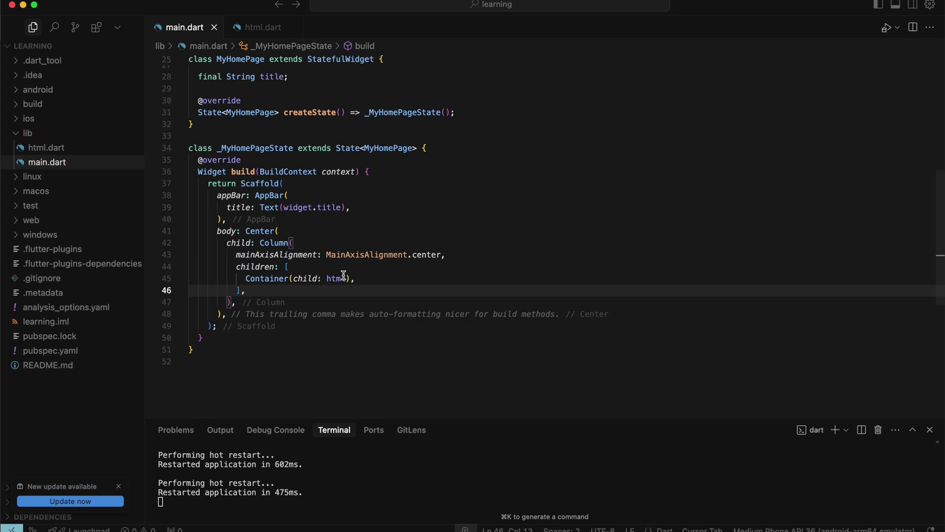
drag(347, 278, 241, 279)
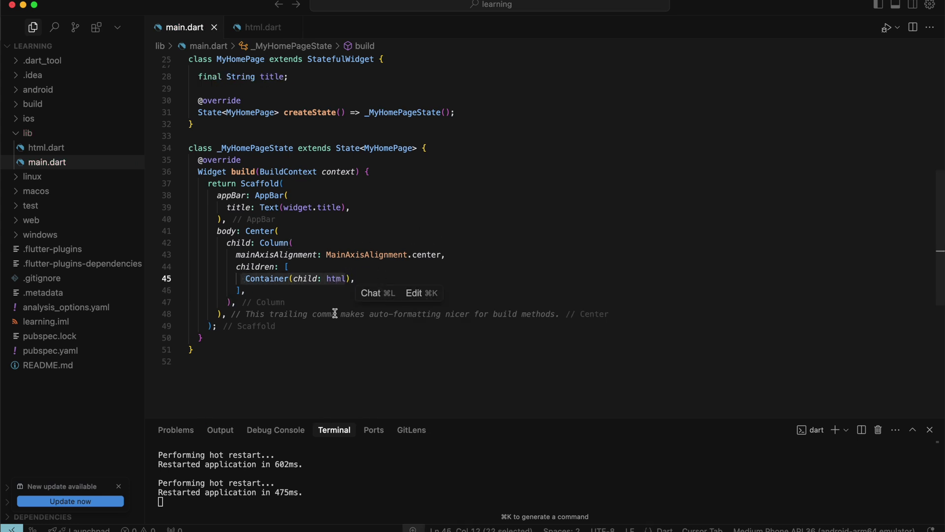
click(373, 242)
click(472, 482)
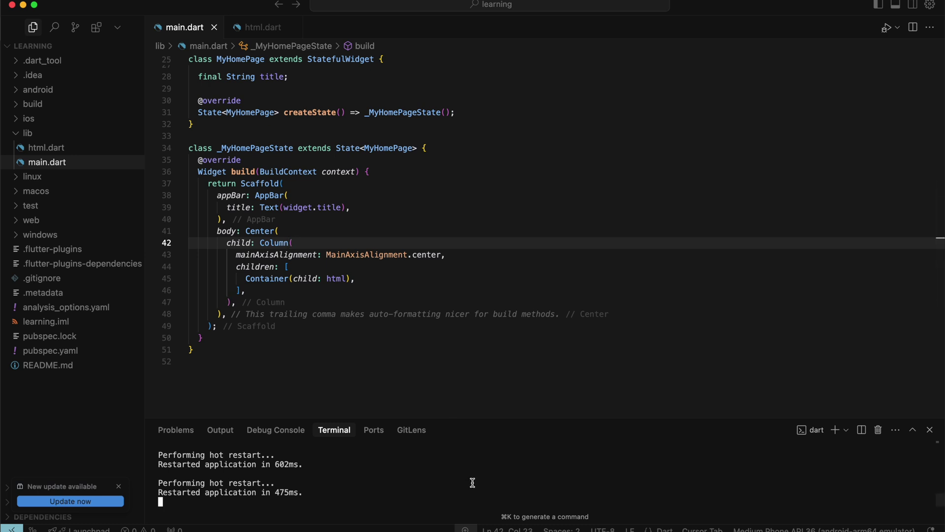
- Narrow the editor, bring the emulator forward and hot restart so the Employee Overview table renders
drag(911, 216, 709, 217)
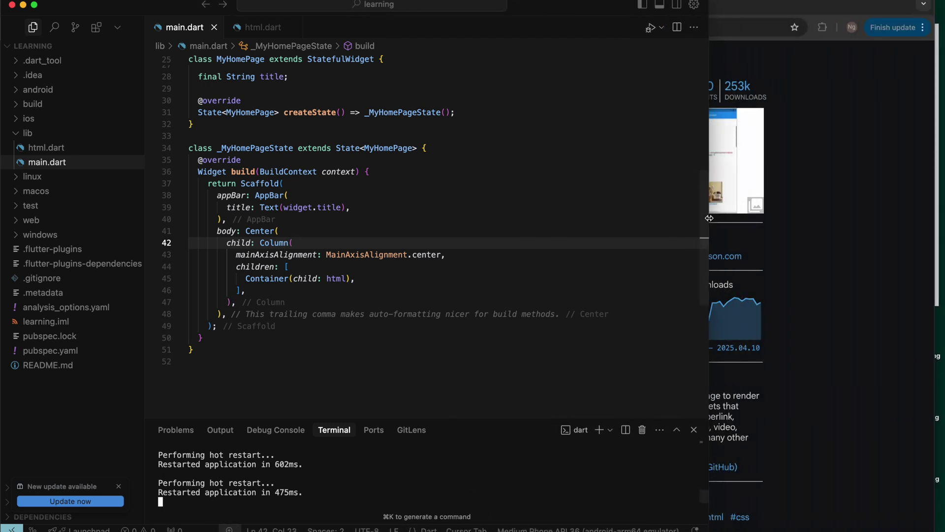
click(734, 525)
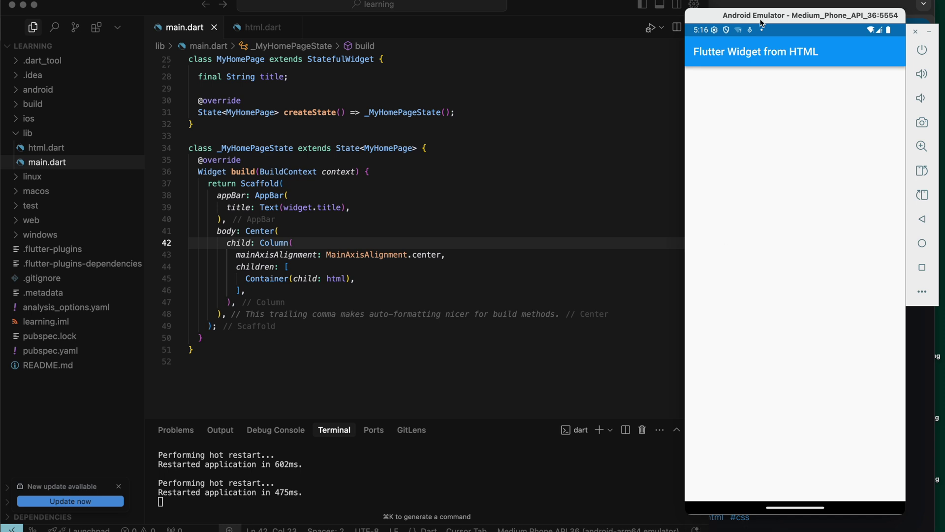
key(shift+r)
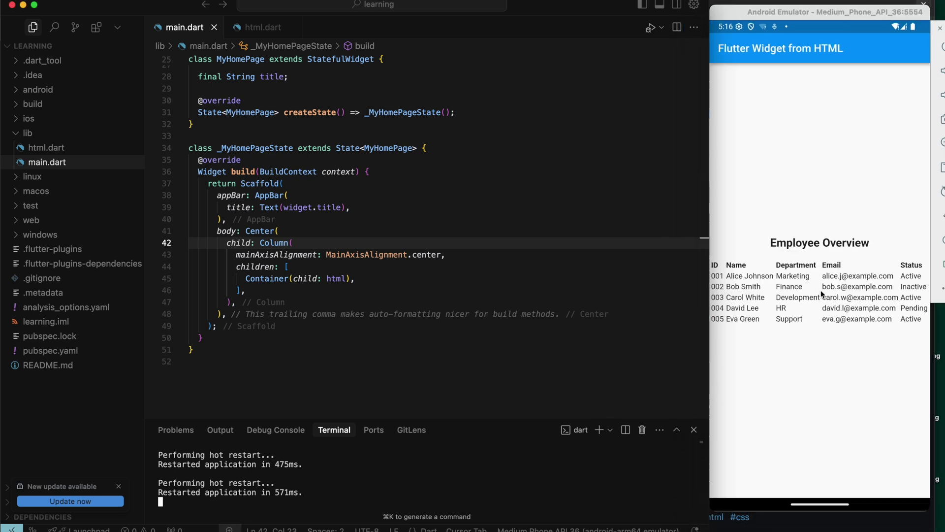
drag(813, 16, 801, 14)
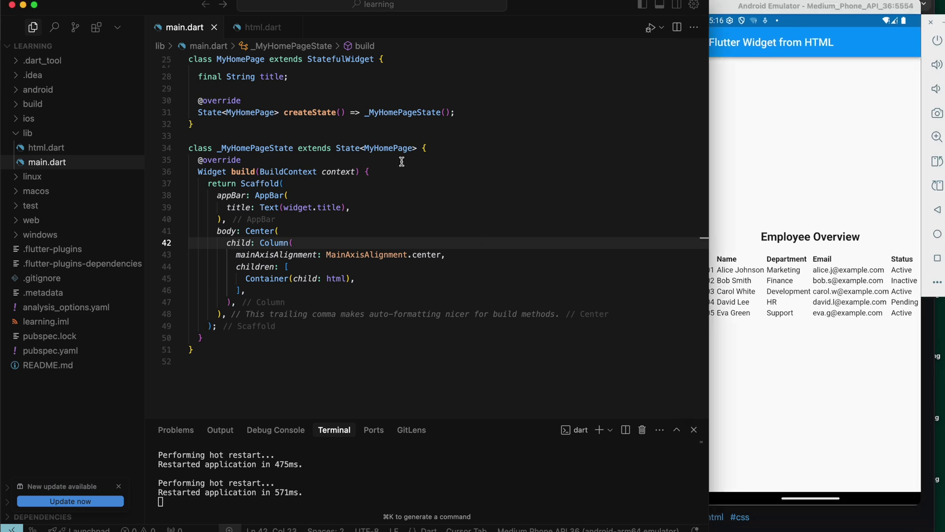
click(263, 28)
scroll(346, 221, down, 15)
- Change the h2 heading to 'Sample html title to flutter widget', save and hot restart to show it
drag(344, 96, 436, 96)
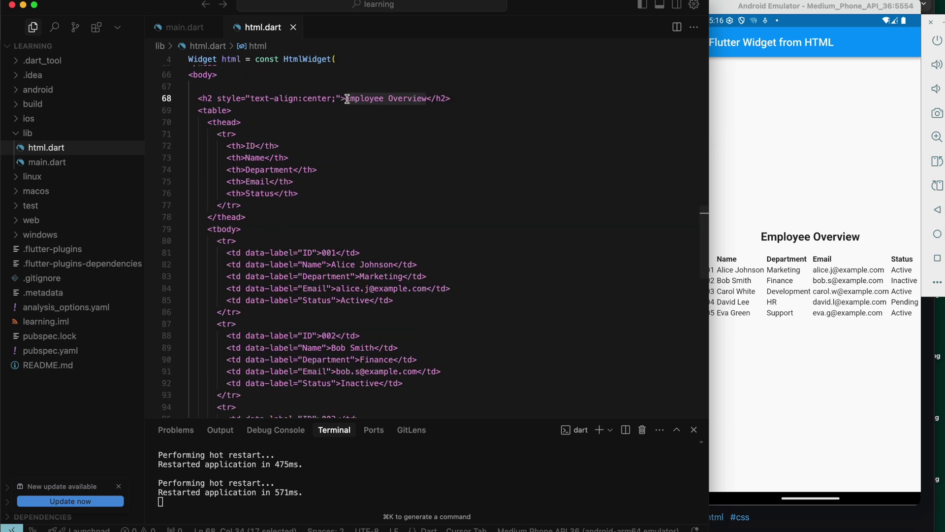
text(S)
text(ample html ti)
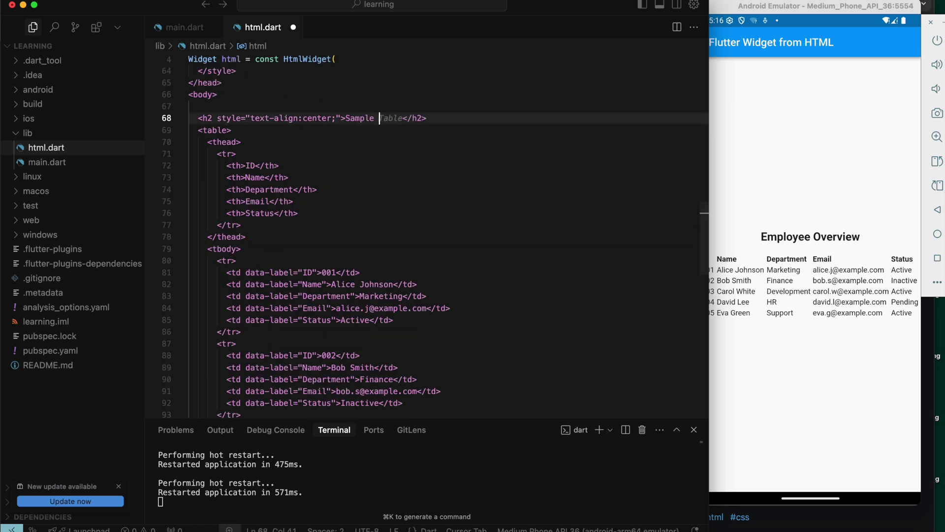
text(tle )
text(to flutter widget)
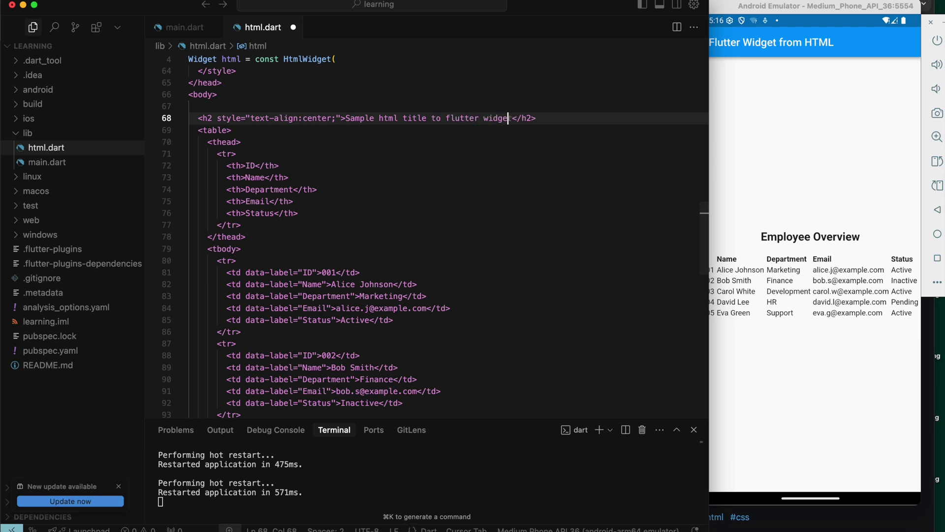
key(super+s)
click(426, 200)
click(399, 481)
key(shift+r)
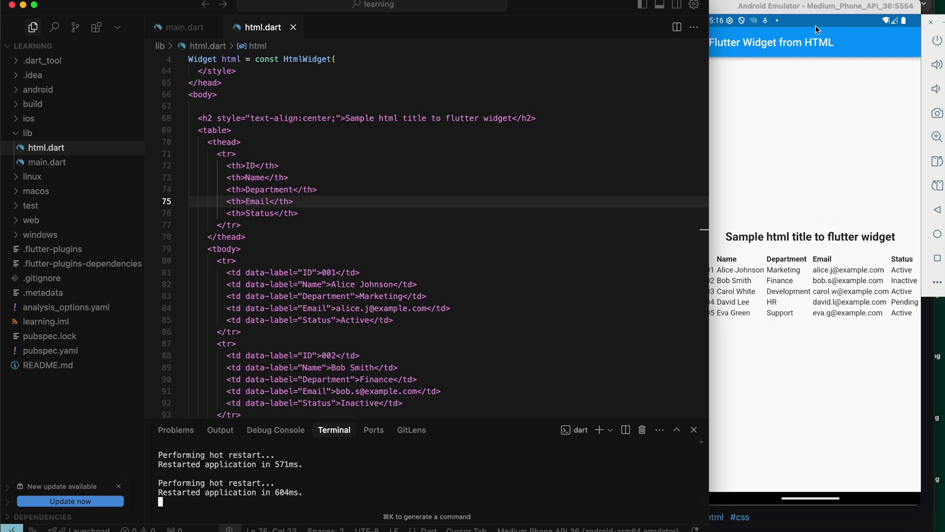
drag(816, 25, 551, 24)
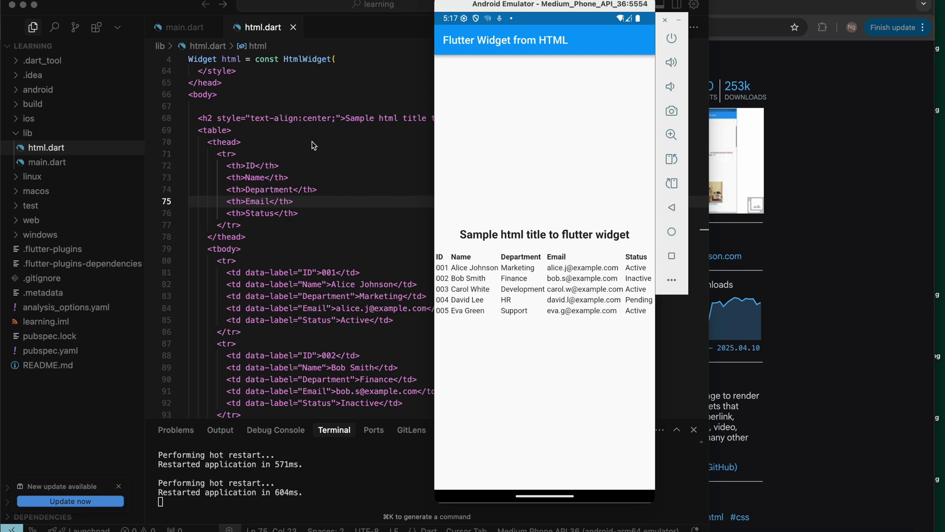
scroll(312, 145, up, 10)
scroll(312, 145, up, 5)
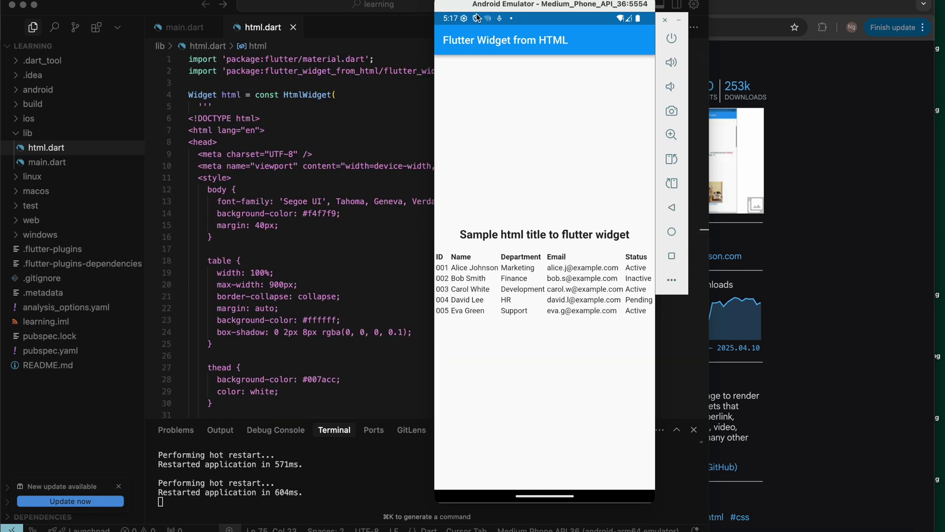
drag(481, 8, 733, 8)
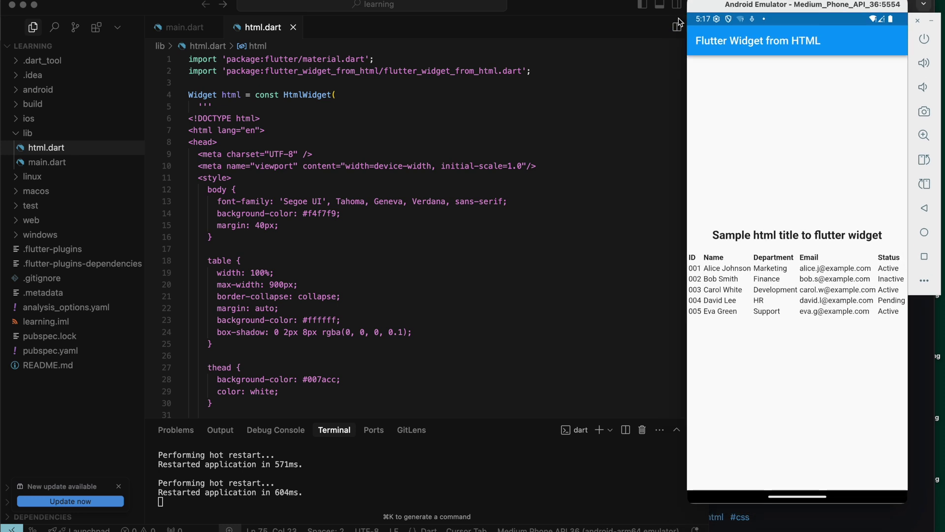
drag(336, 94, 188, 95)
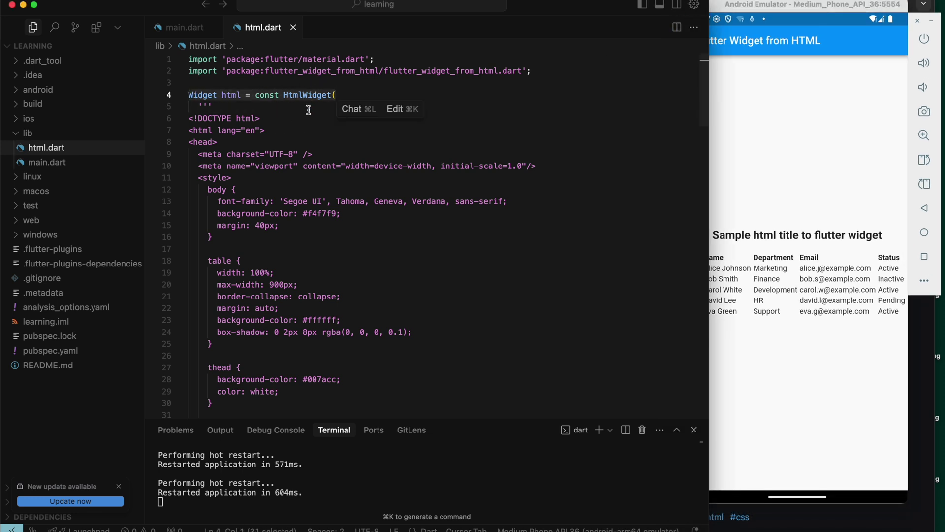